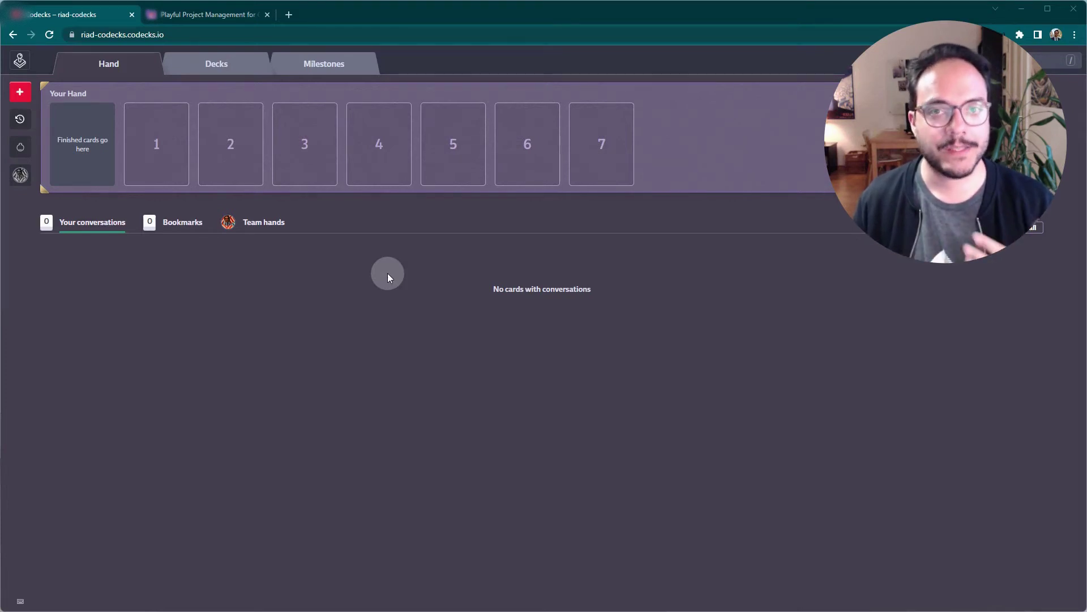
Open Codecks' Discord integration settings from Mission Control, then bring Discord over the browser
click(20, 60)
click(164, 437)
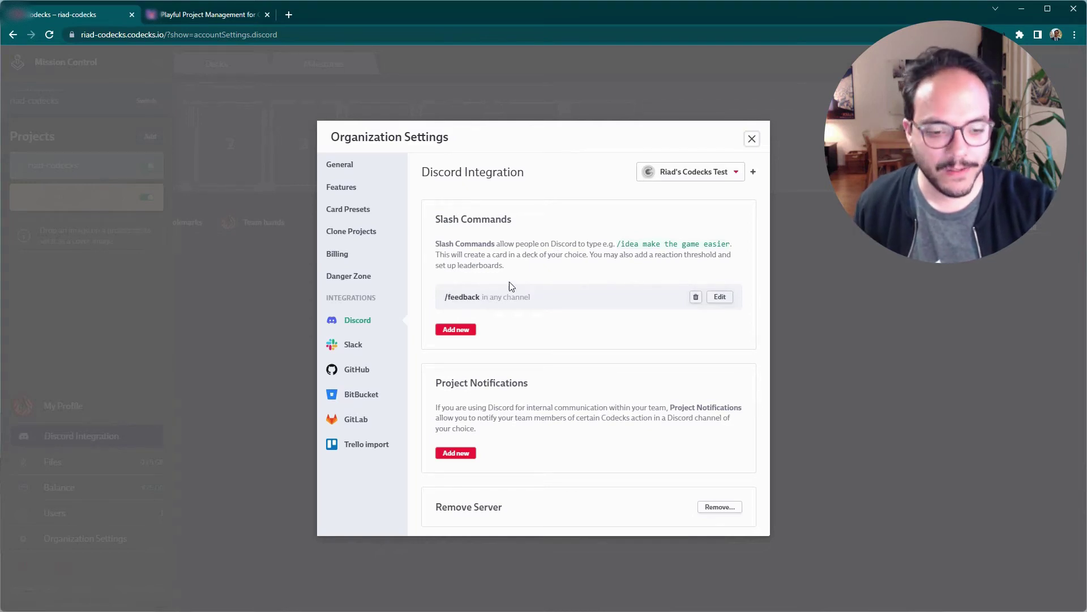
drag(1086, 30, 556, 31)
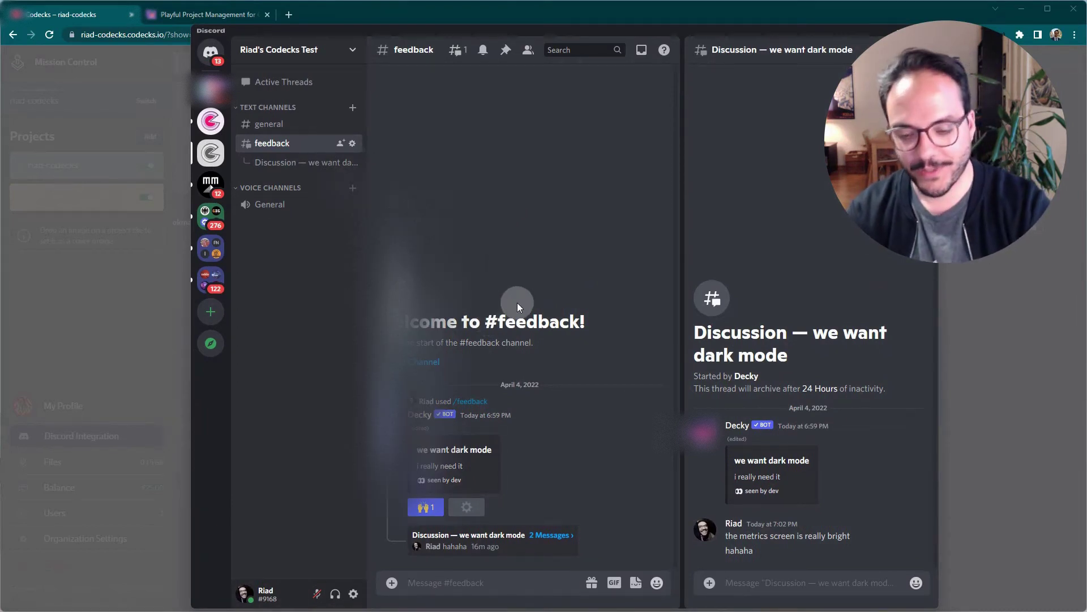
Start a /feedback report in #feedback titled 'the game is hard'
text(/feedba)
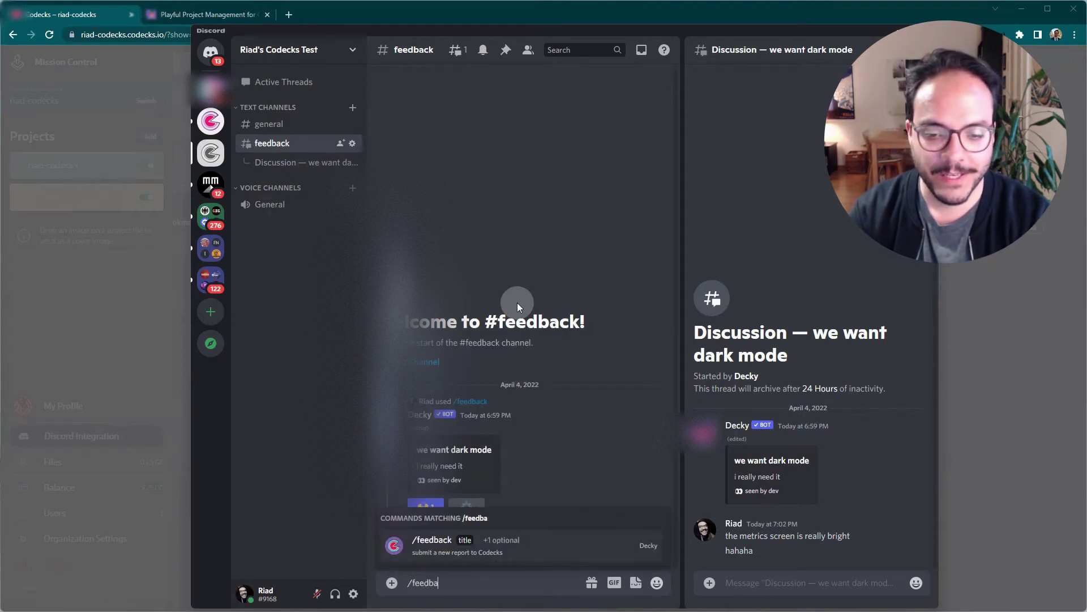
key(Tab)
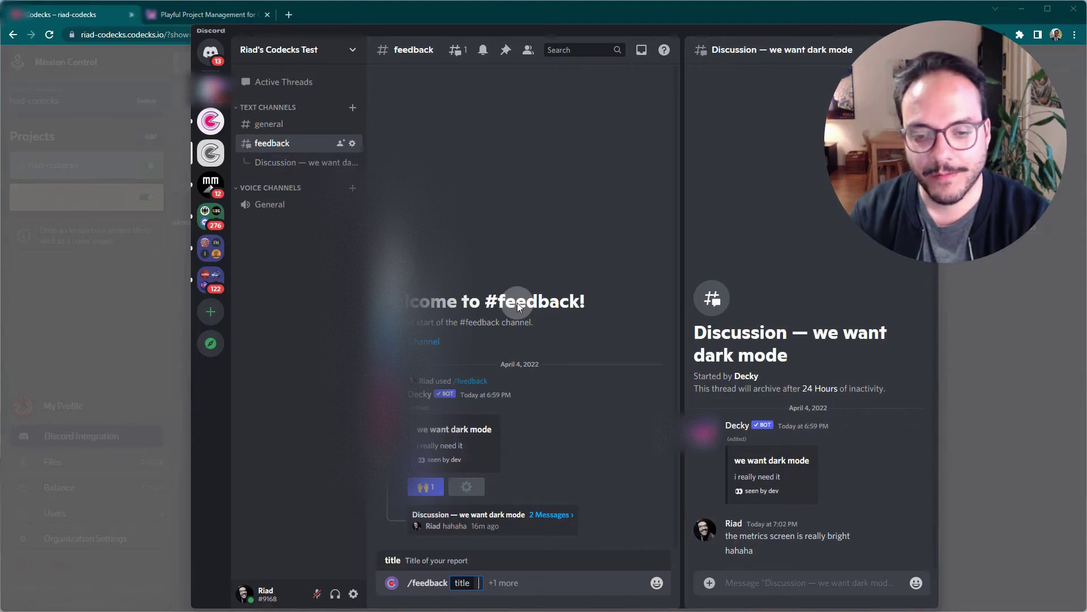
text(m)
key(BackSpace)
text(the g)
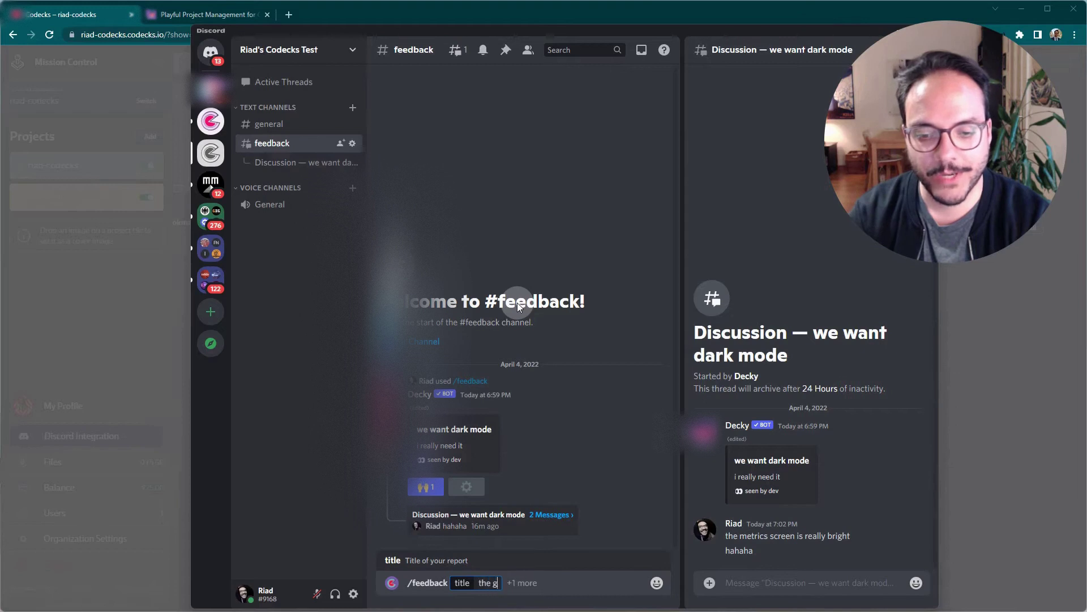
text(ame is hard)
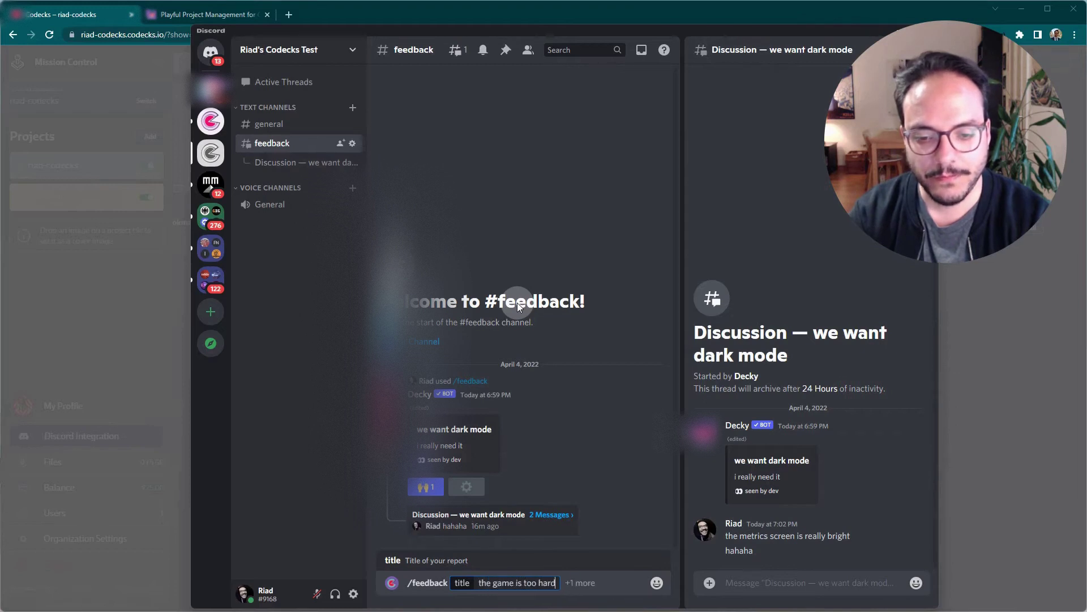
key(Return)
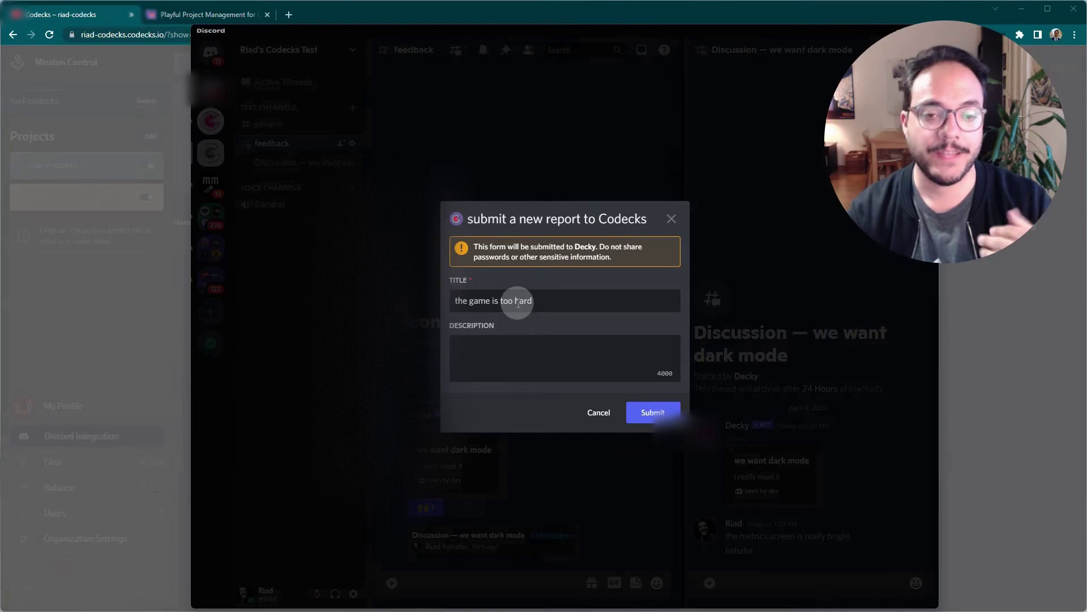
Enter the description 'especially the first lev' and submit the feedback report
click(517, 303)
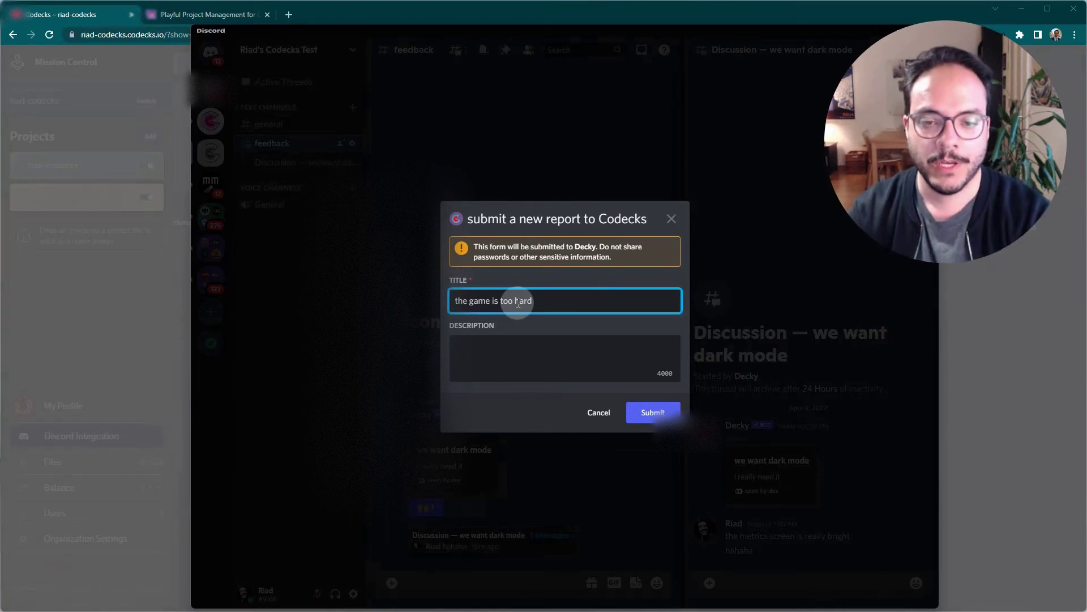
key(Tab)
text(especially )
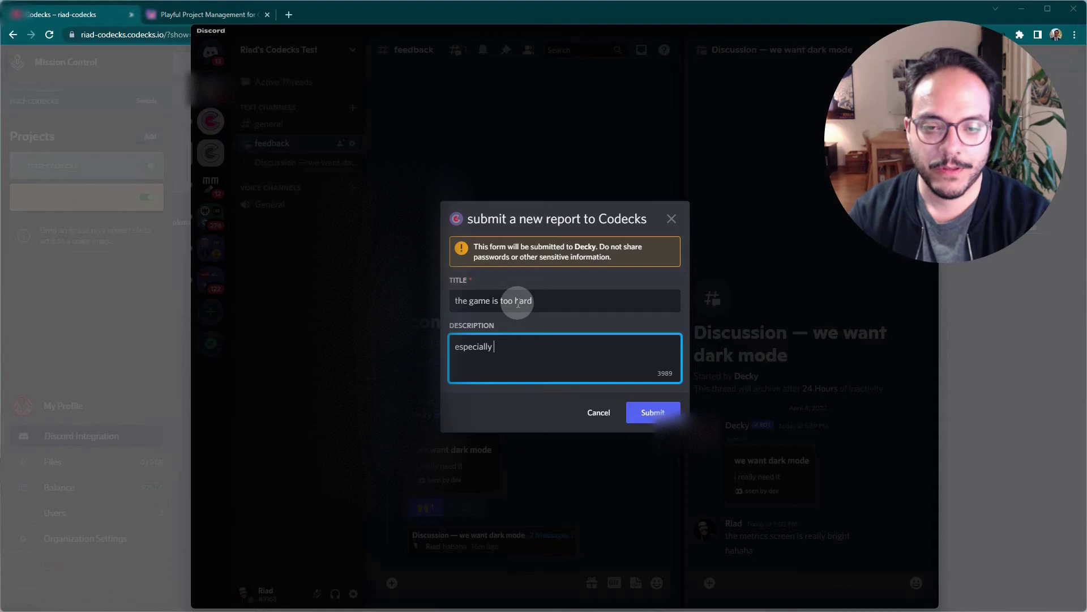
text(the first level)
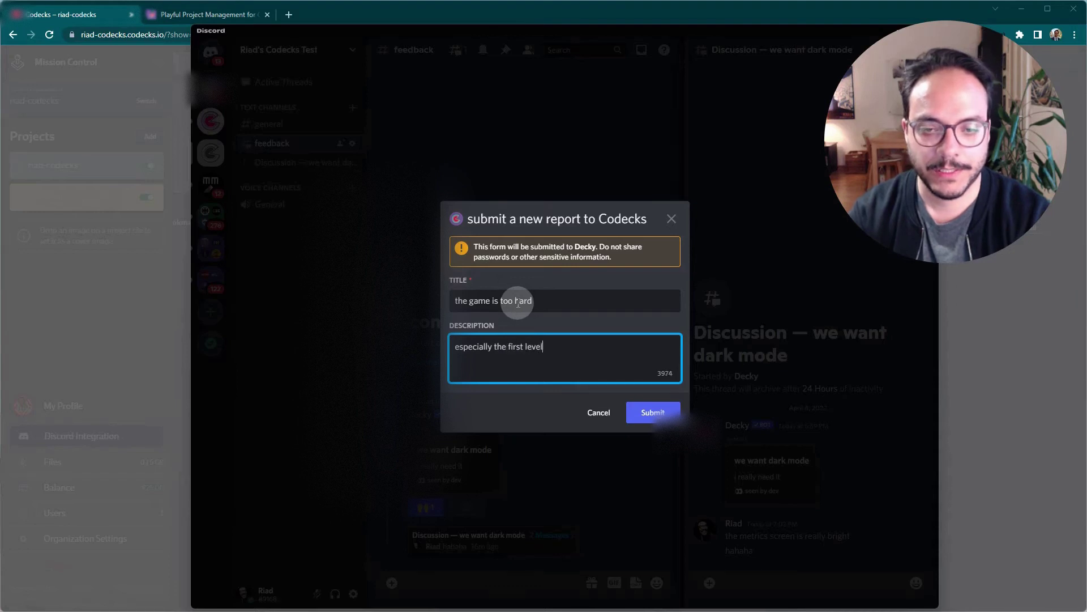
key(BackSpace)
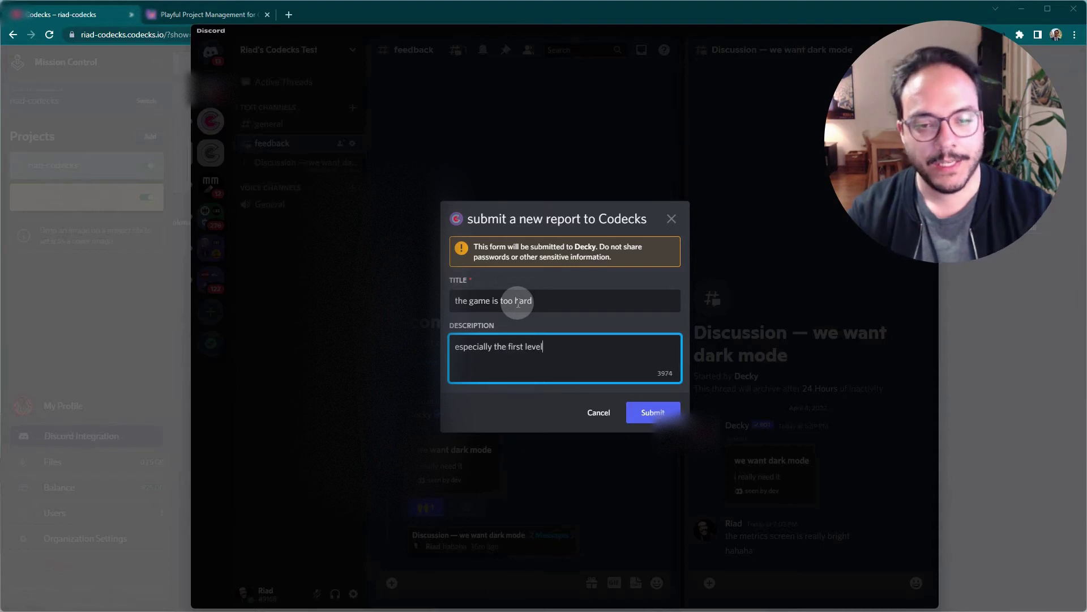
click(651, 409)
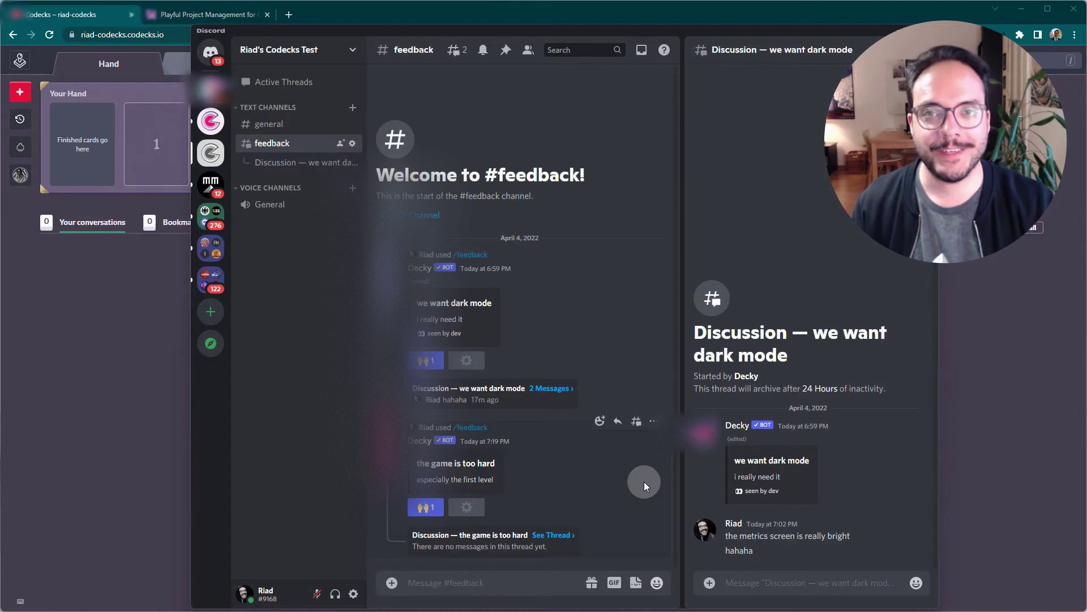
Switch back to the Codecks page in the browser
click(151, 357)
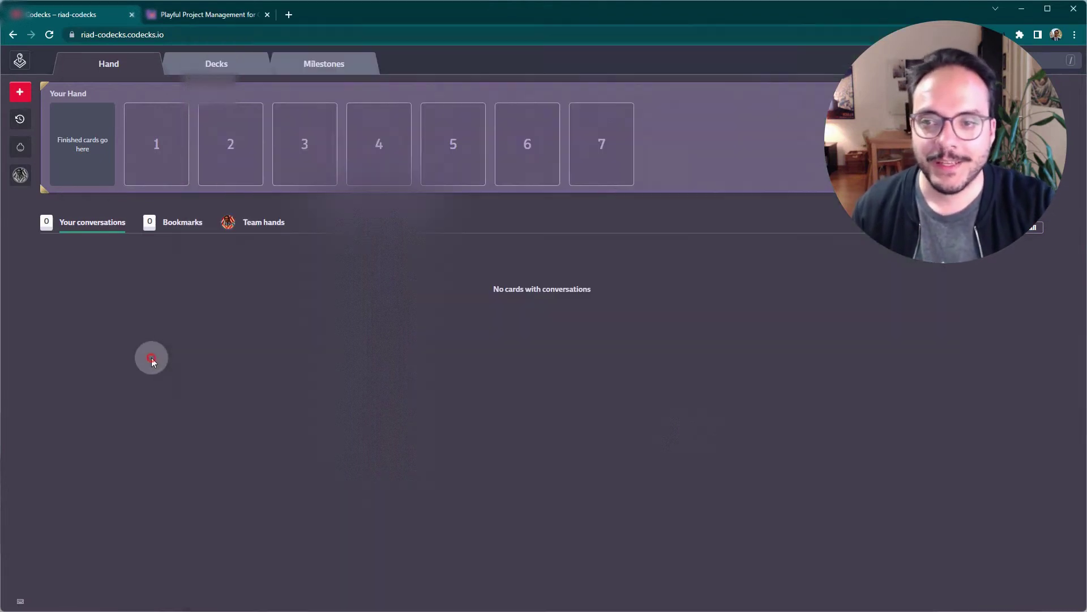
Check Upvote stats, open the 'the game is too hard' card, then return to Discord
click(21, 153)
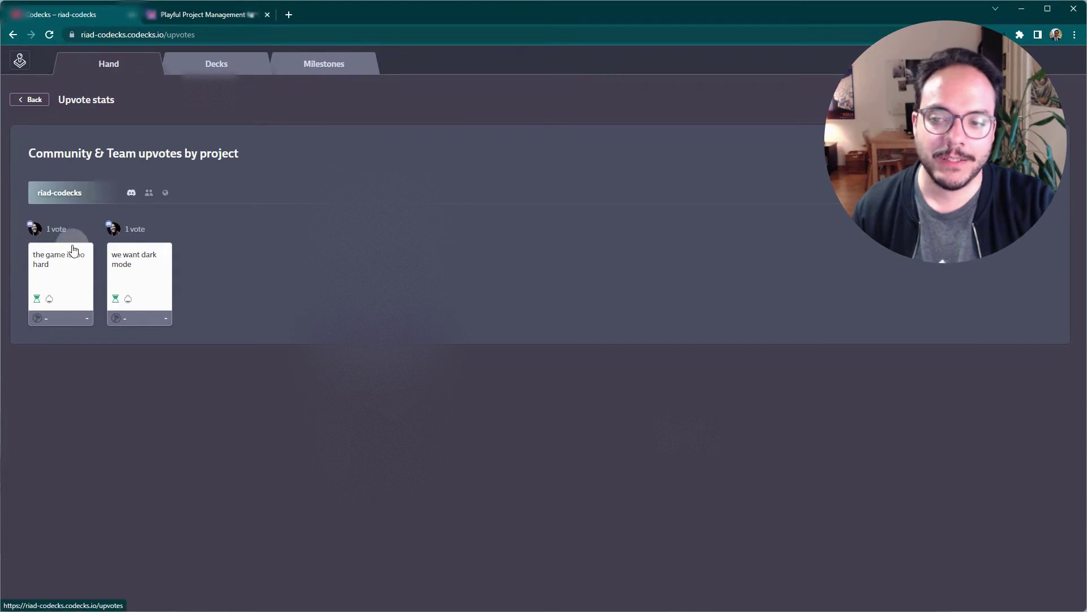
click(71, 287)
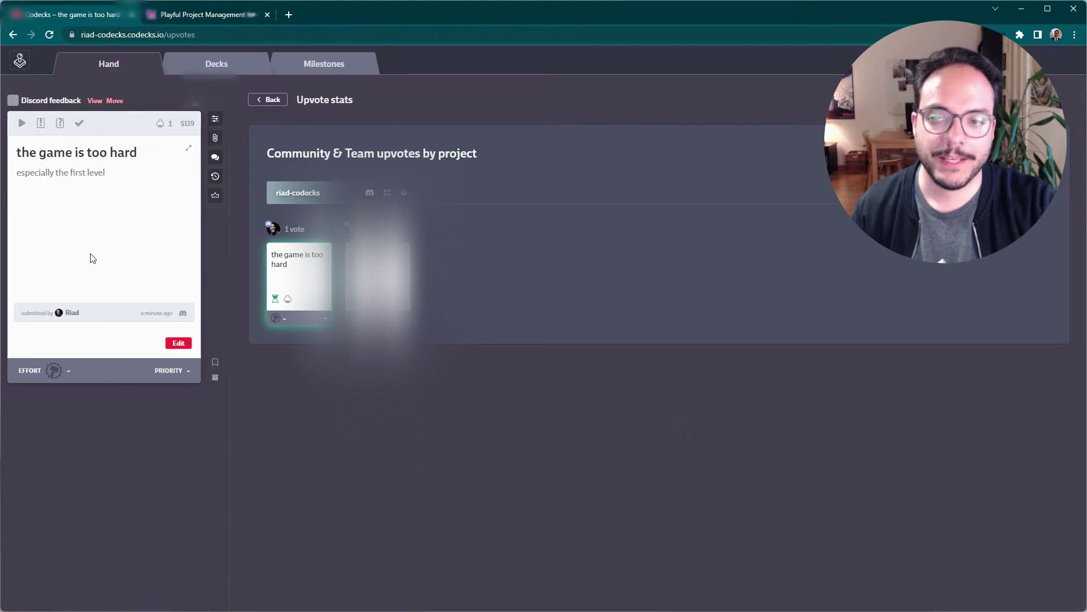
mouse_move(167, 133)
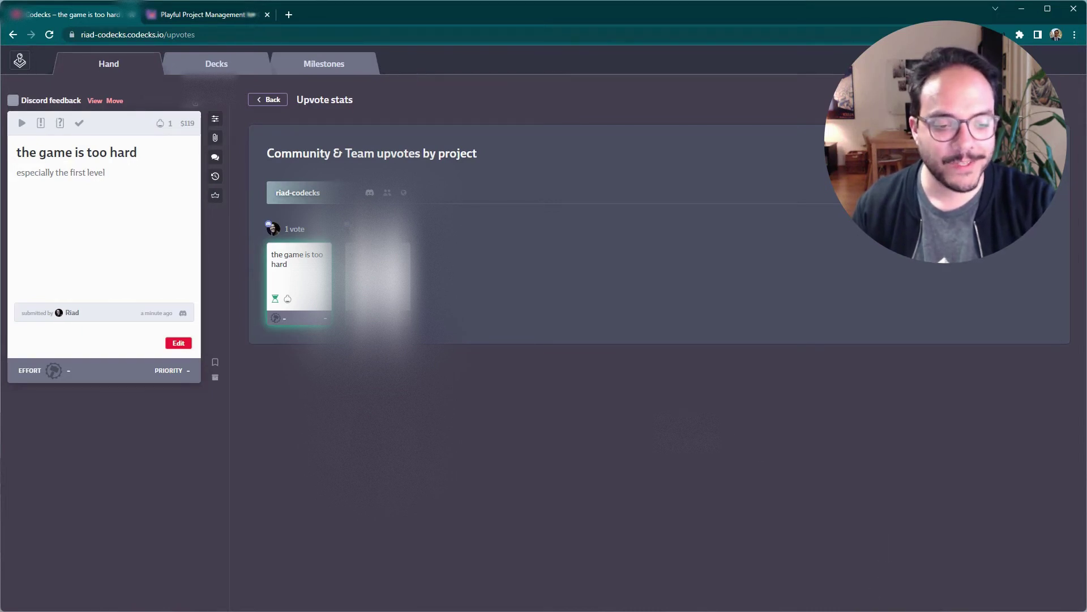
key(alt+Tab)
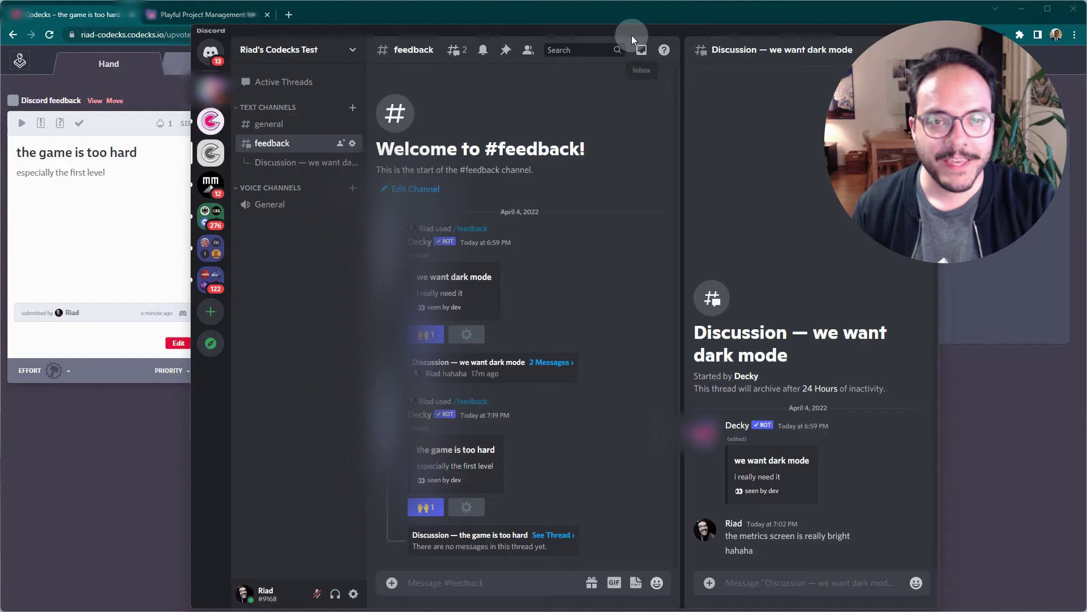
Reply 'the second level as well. the rest are fine' in the 'the game is too hard' thread
drag(618, 30, 614, 17)
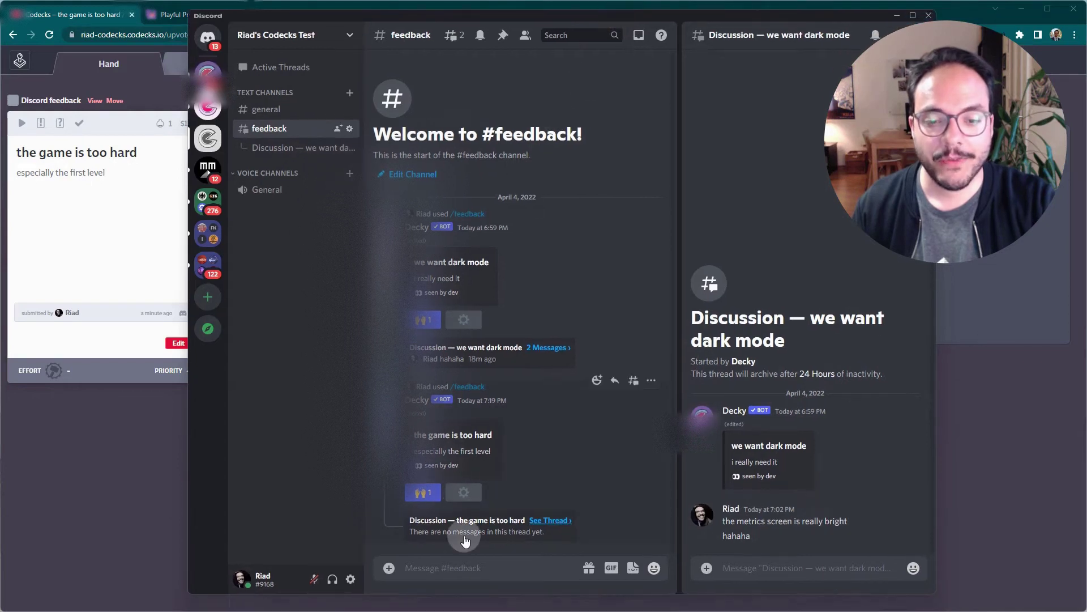
click(548, 521)
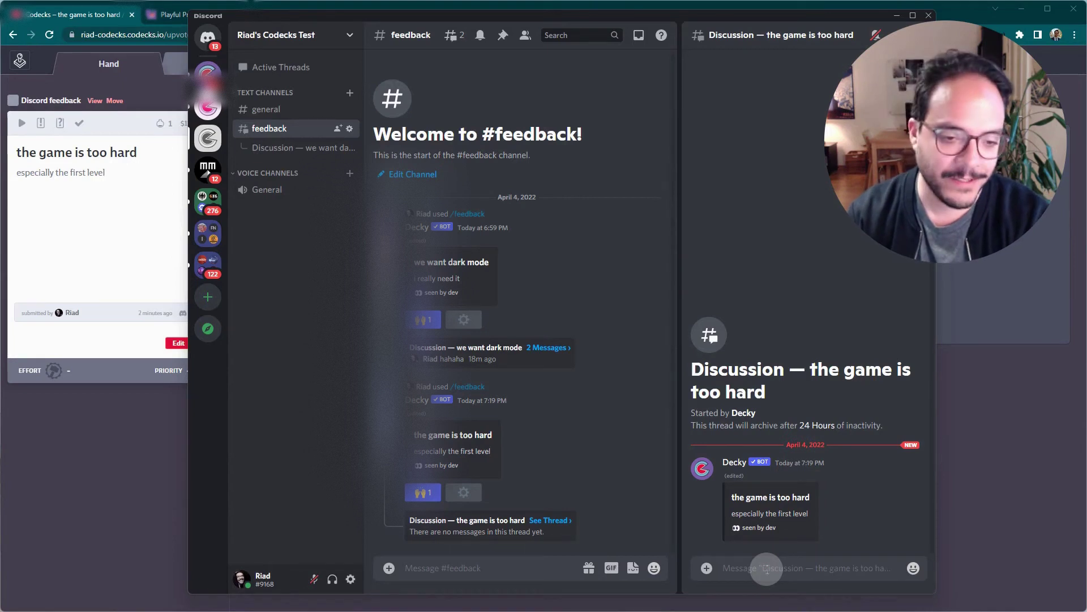
text(the seco)
key(BackSpace)
key(BackSpace)
key(BackSpace)
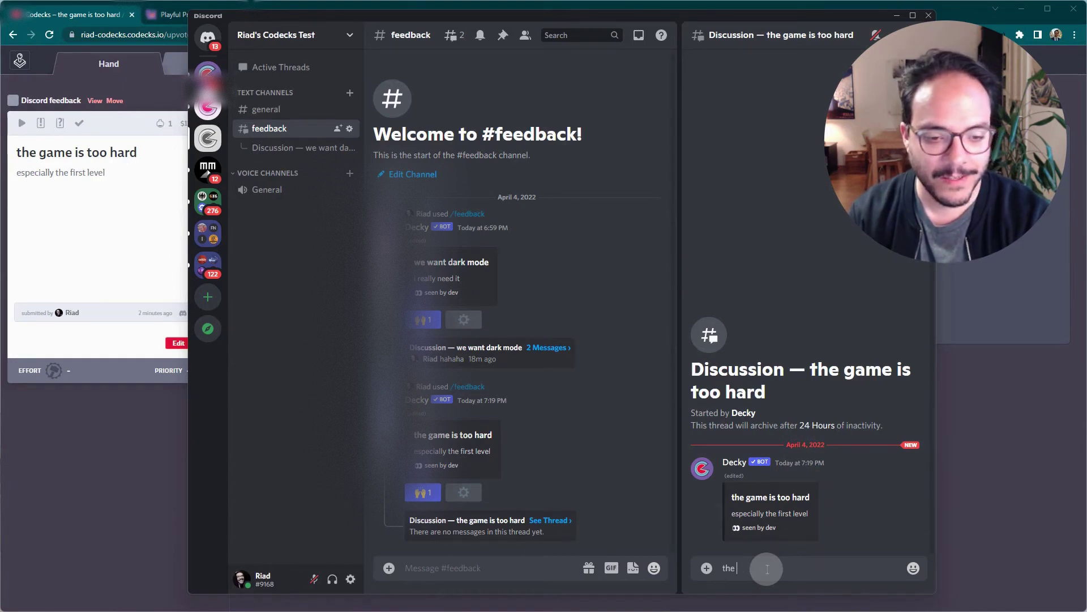
text(second level as)
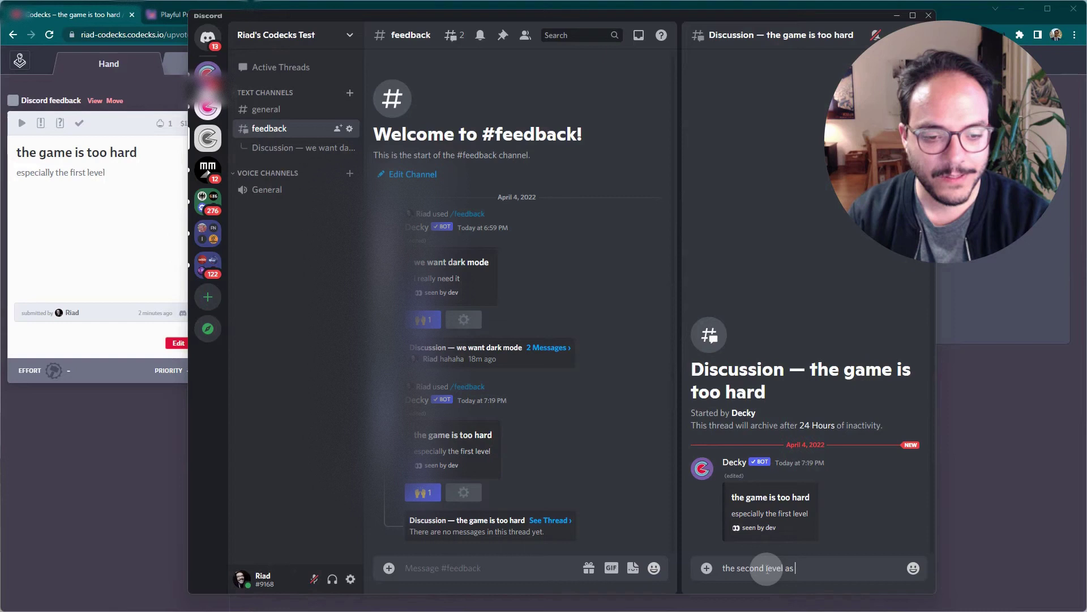
text( well. th)
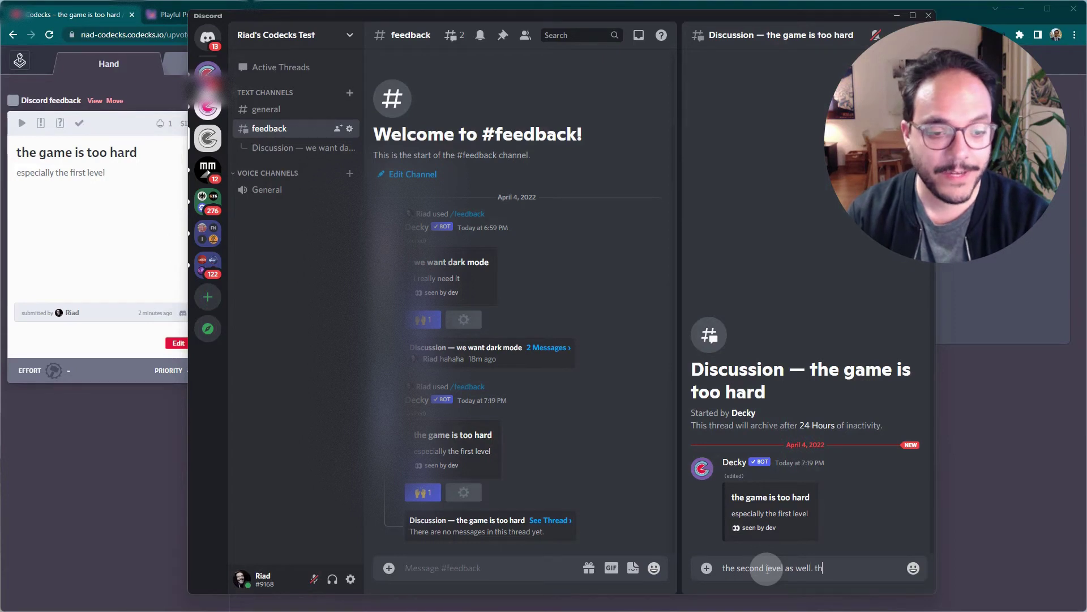
text(e rest are fine)
key(Return)
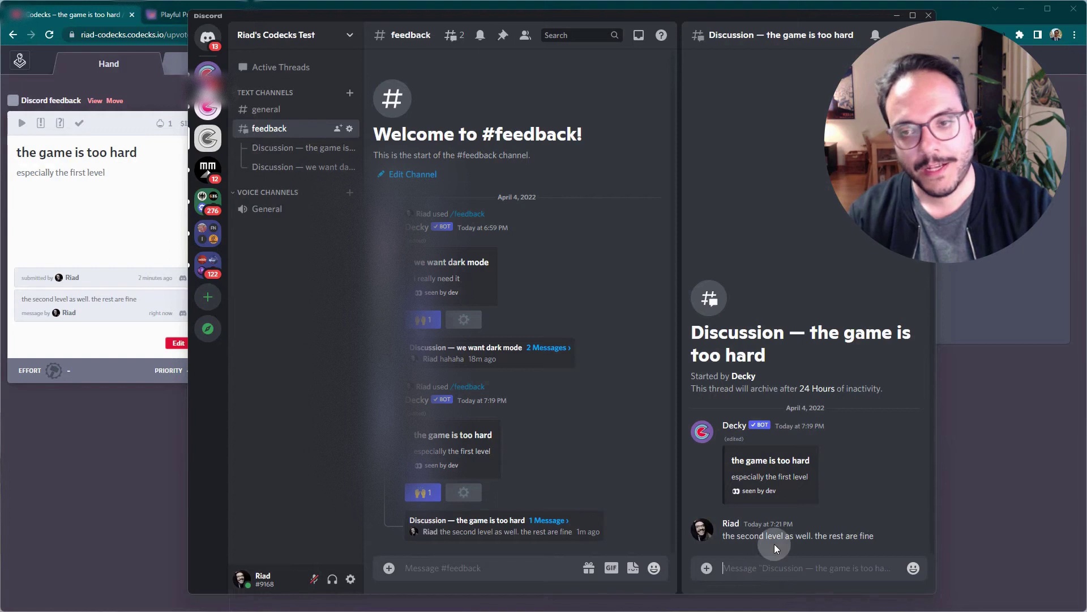
Bring Codecks forward and check the synced reply and Discord link on the card
click(140, 126)
click(511, 251)
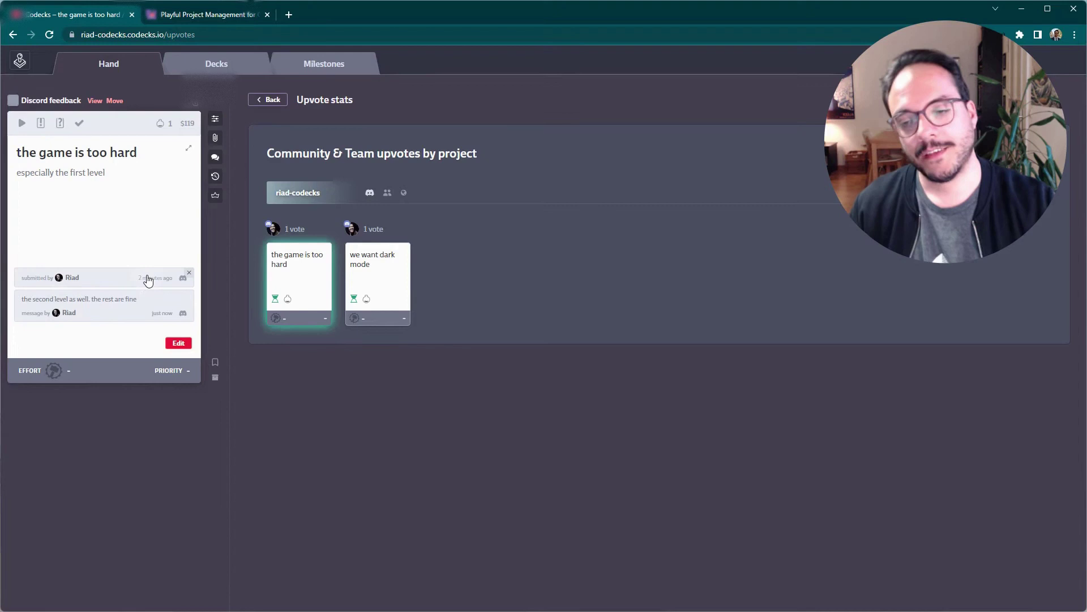
mouse_move(148, 280)
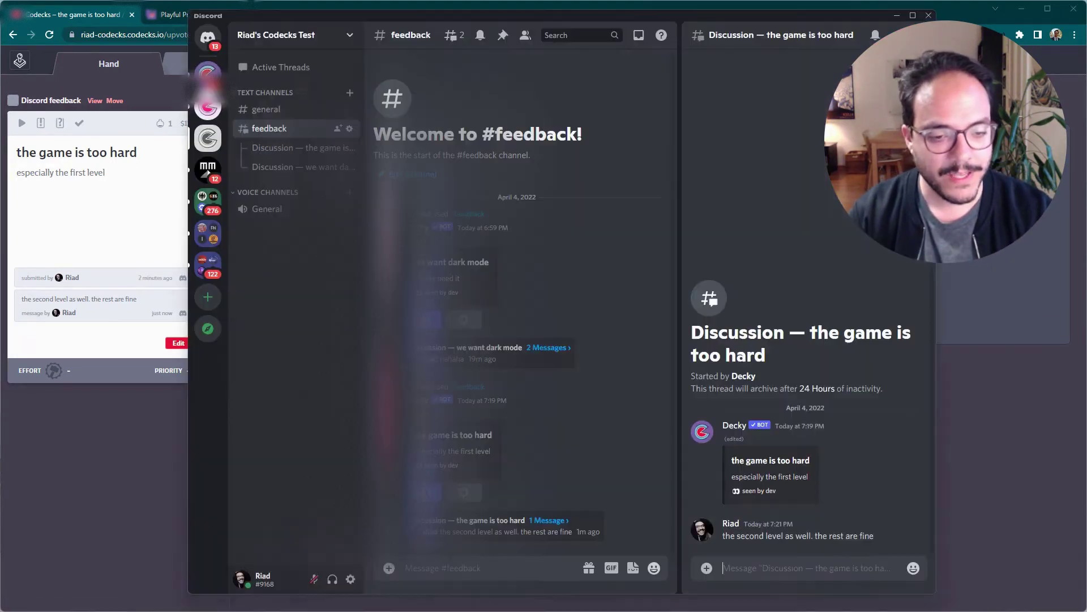
Post 'hahaha' in the discussion thread and switch back to the Codecks card
click(810, 572)
text(hahaha)
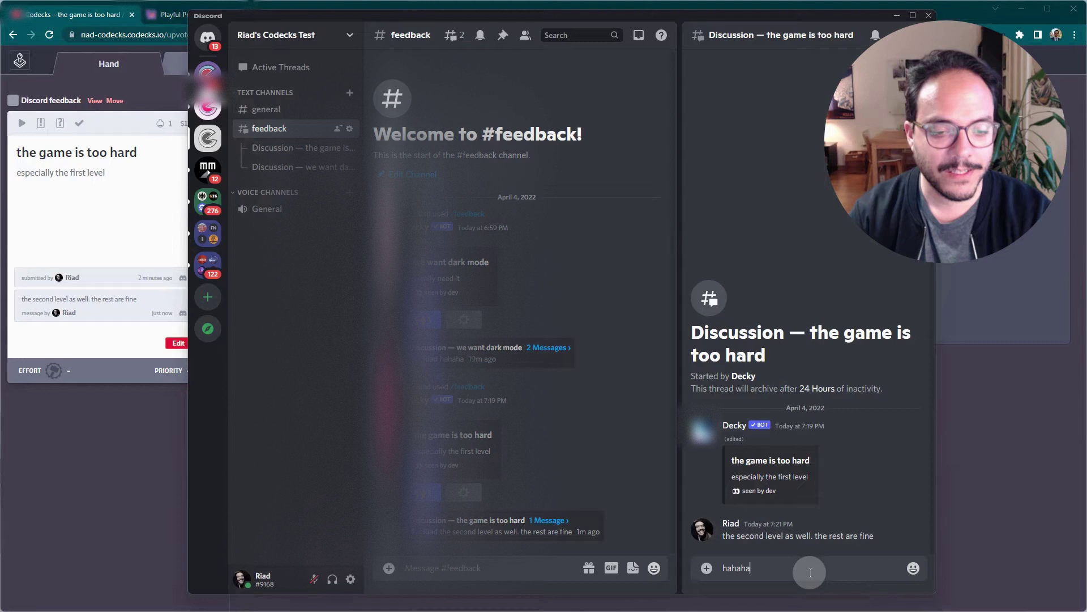
key(Return)
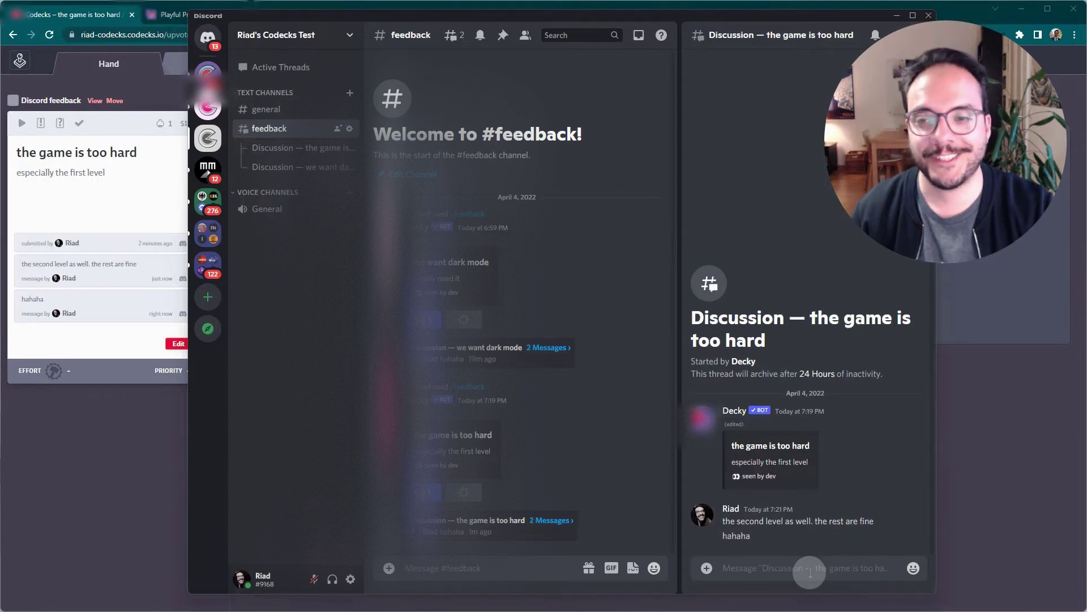
click(121, 121)
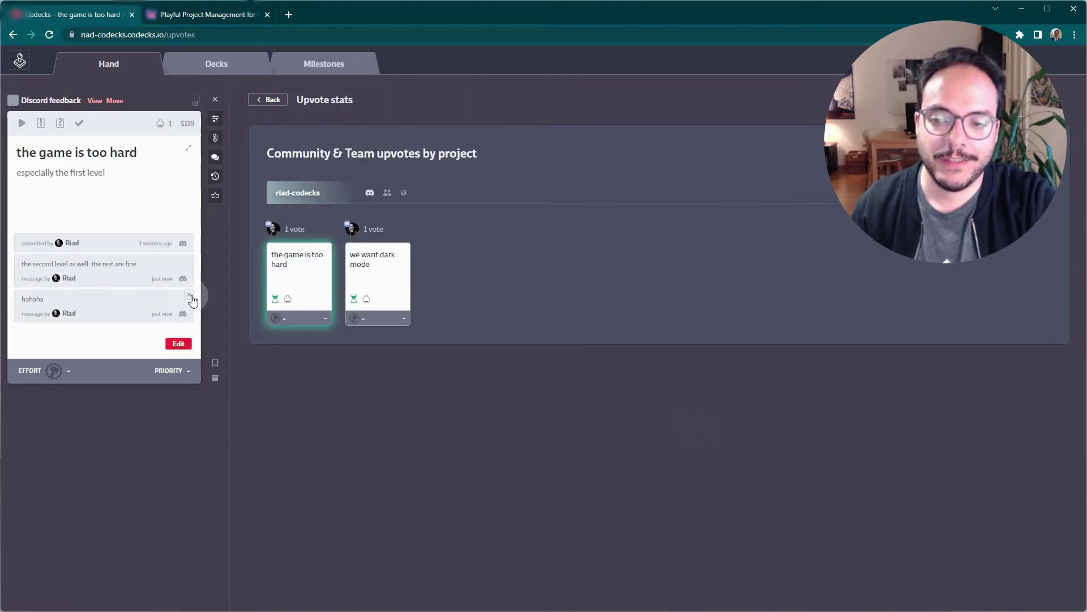
Delete the 'hahaha' message from the card and confirm 'Yes, delete it'
click(192, 297)
click(718, 346)
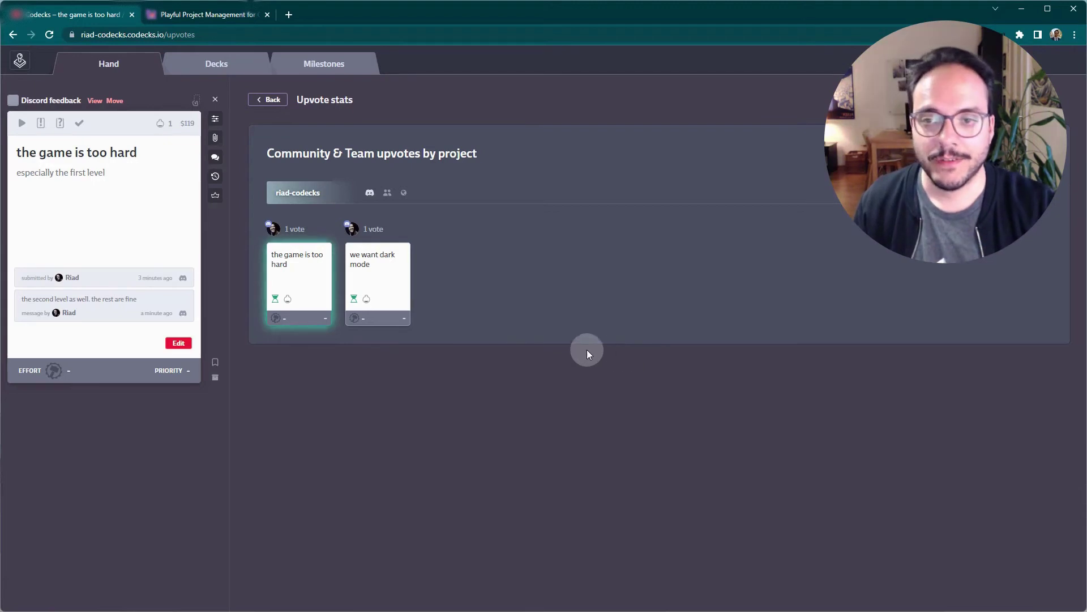
Look through the Decks, Milestones timeline and Hand views
click(218, 62)
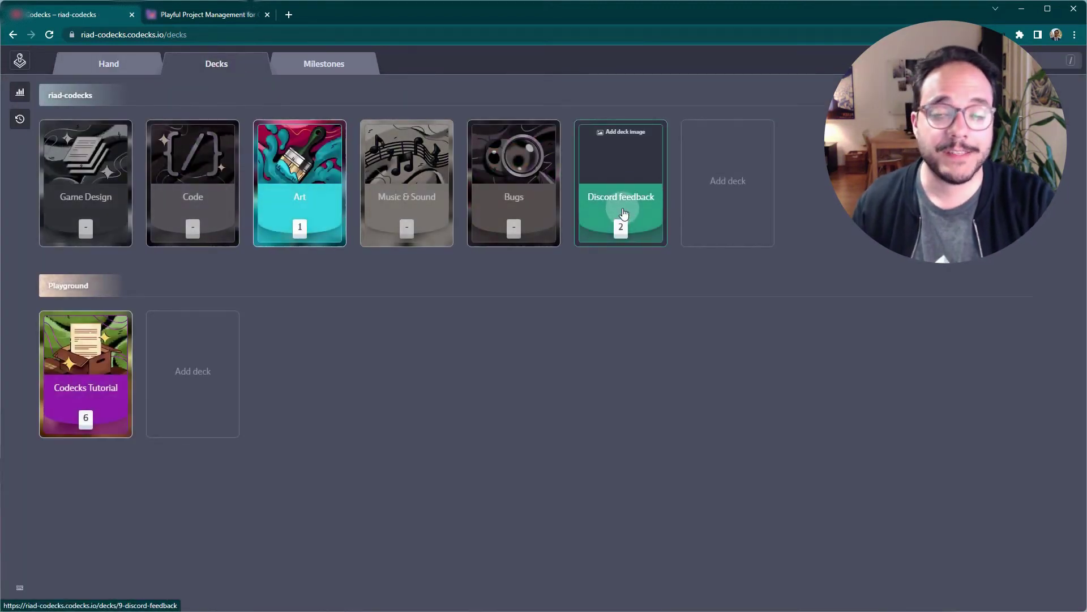
click(326, 66)
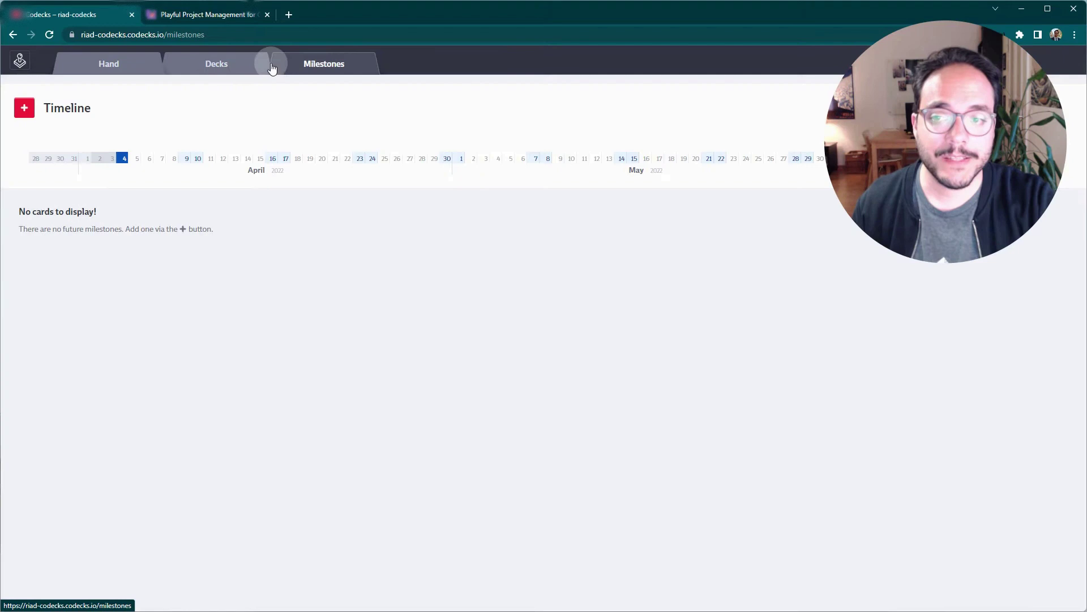
click(109, 66)
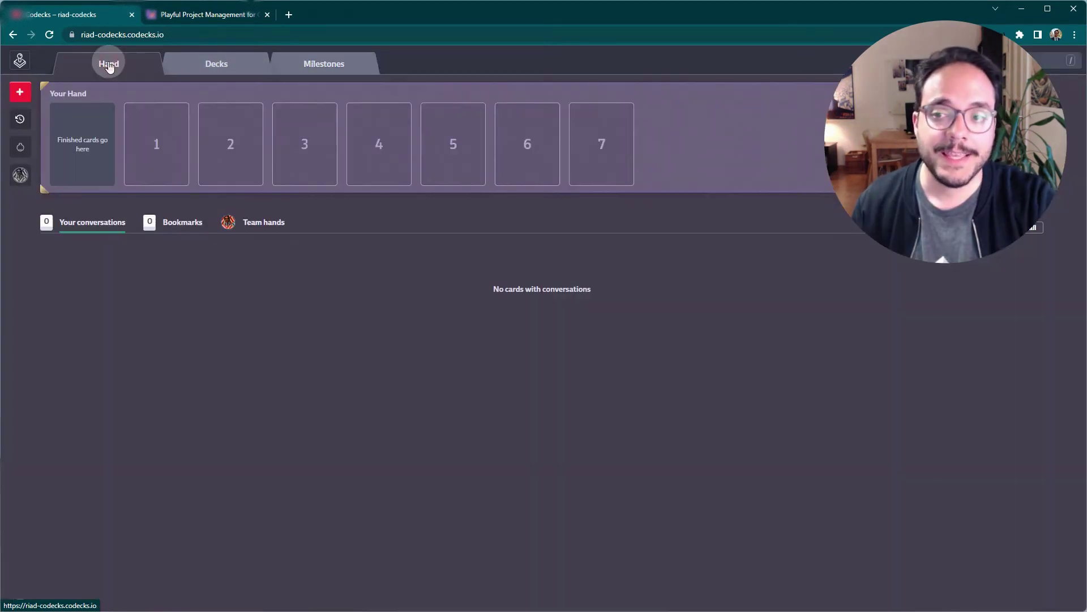
From Upvote stats, drag 'the game is too hard' into hand slot 1, then view the Hand
click(33, 147)
click(85, 290)
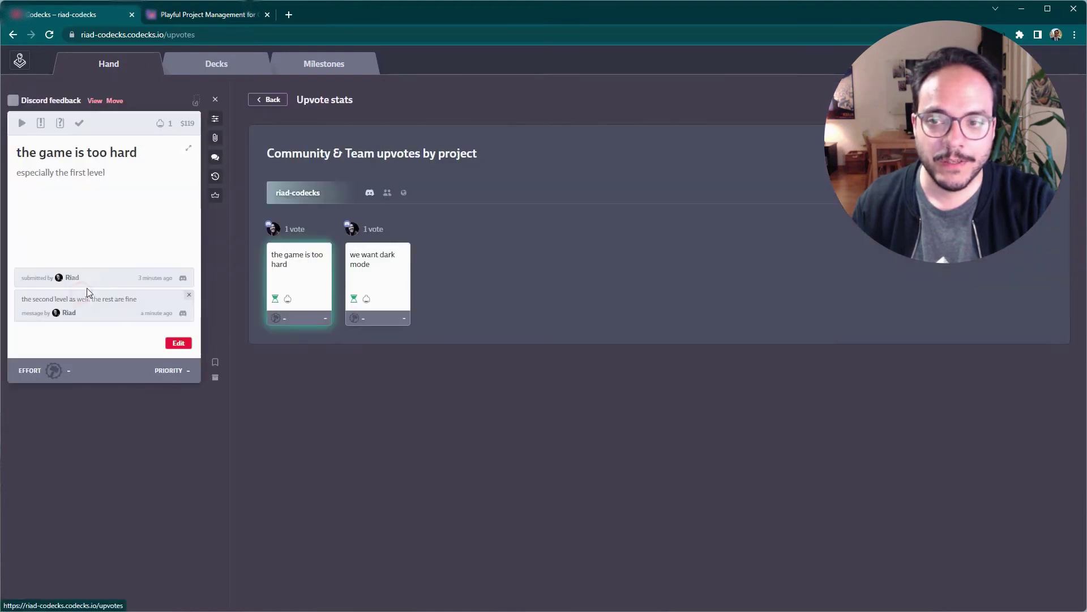
click(195, 101)
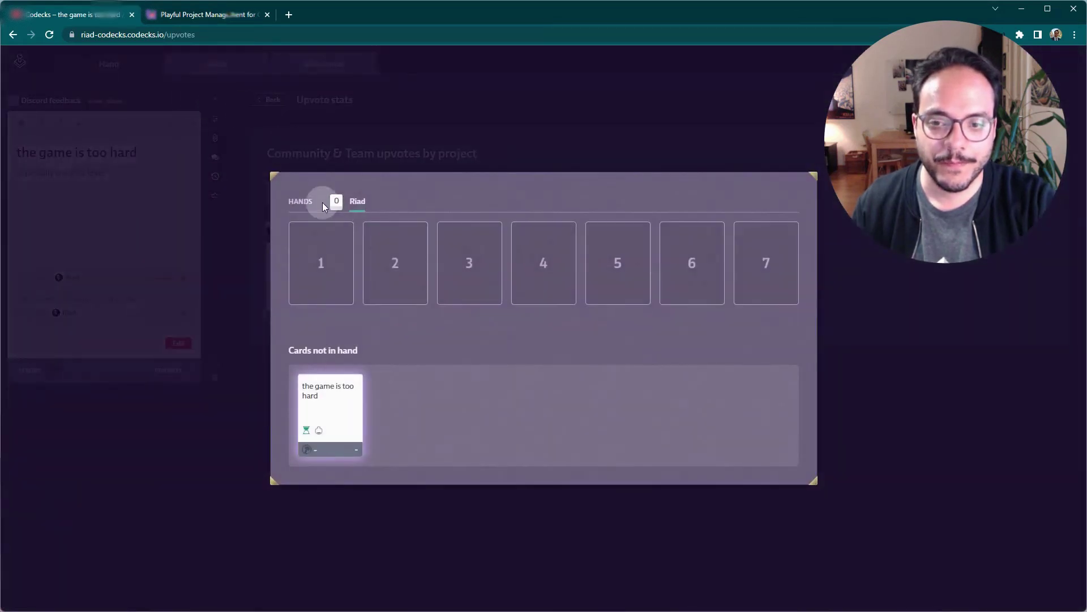
drag(323, 413, 322, 262)
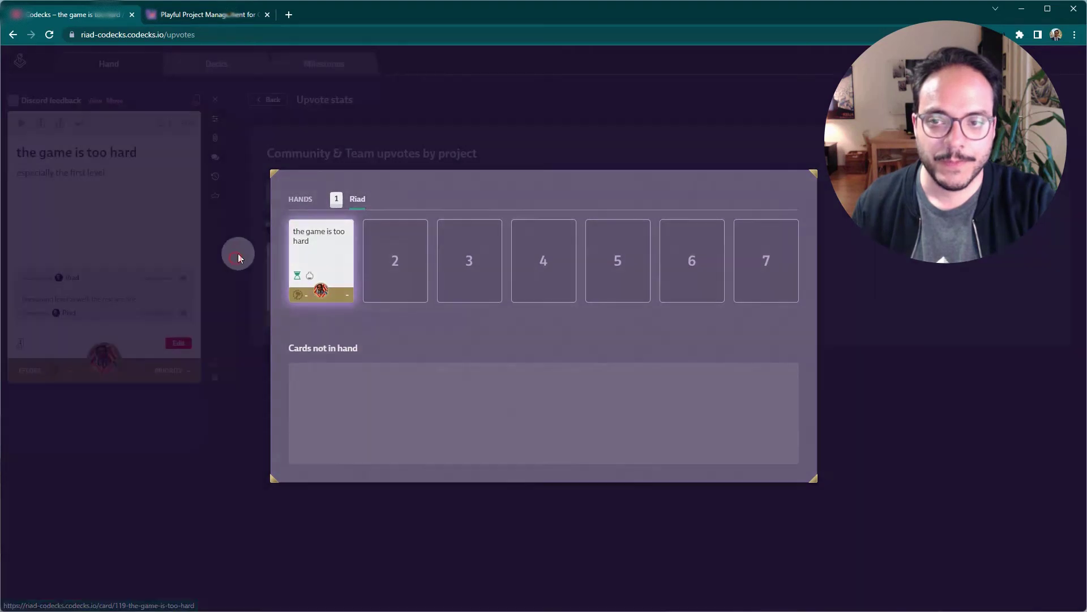
click(237, 253)
click(139, 66)
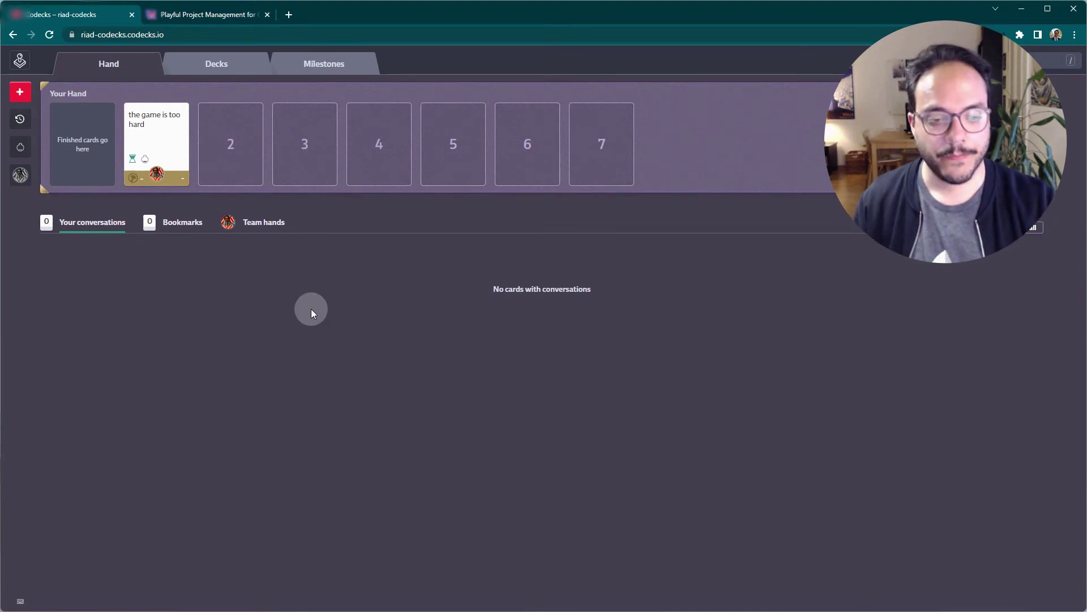
Switch to Discord to see the 'added to hand' note on the feedback message
key(alt+Tab)
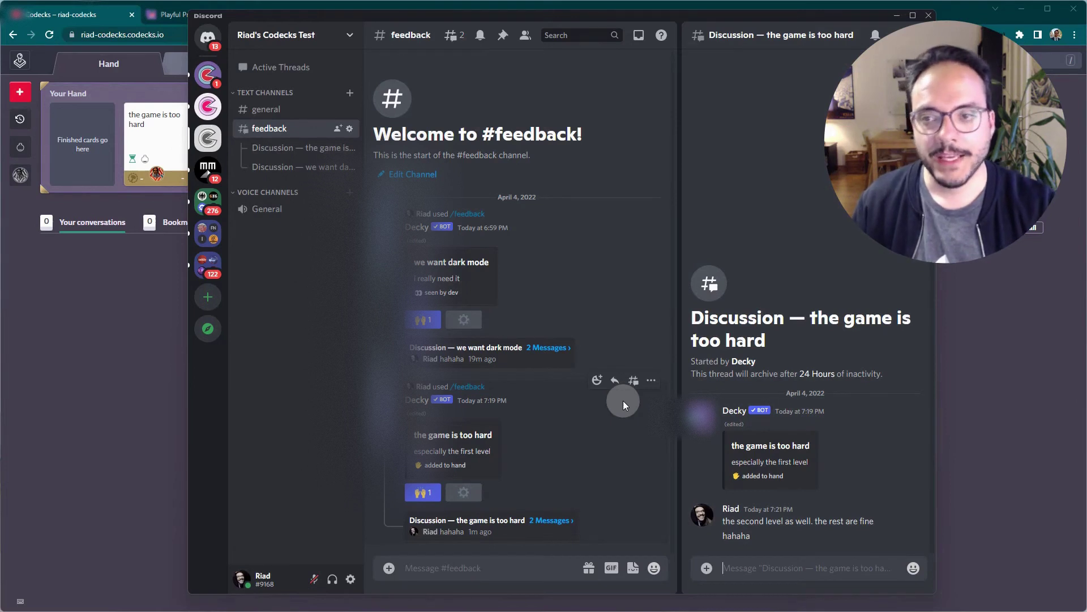
click(17, 57)
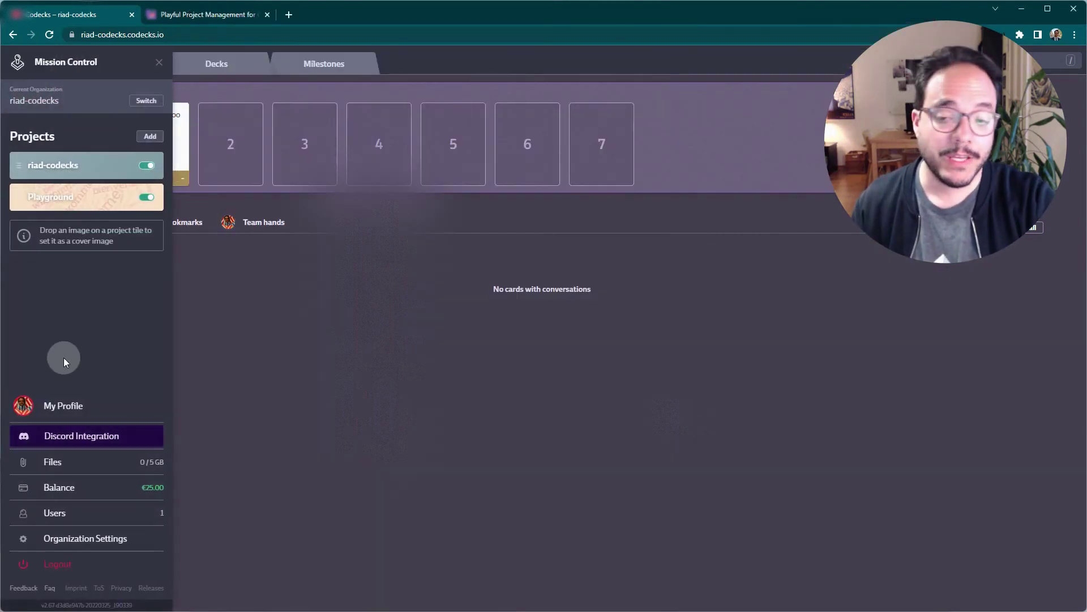
click(98, 440)
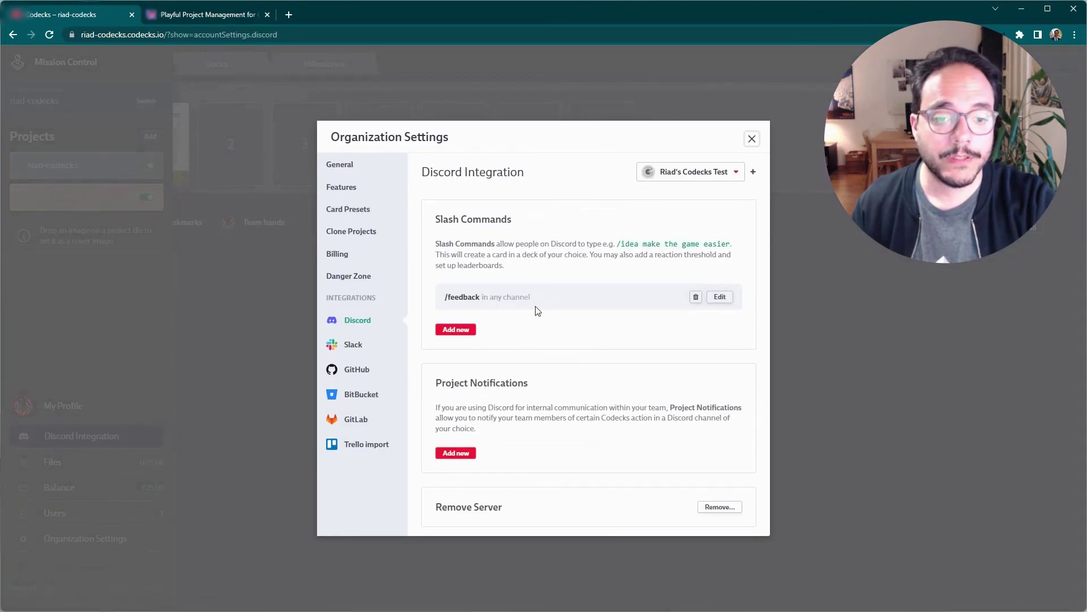
click(715, 298)
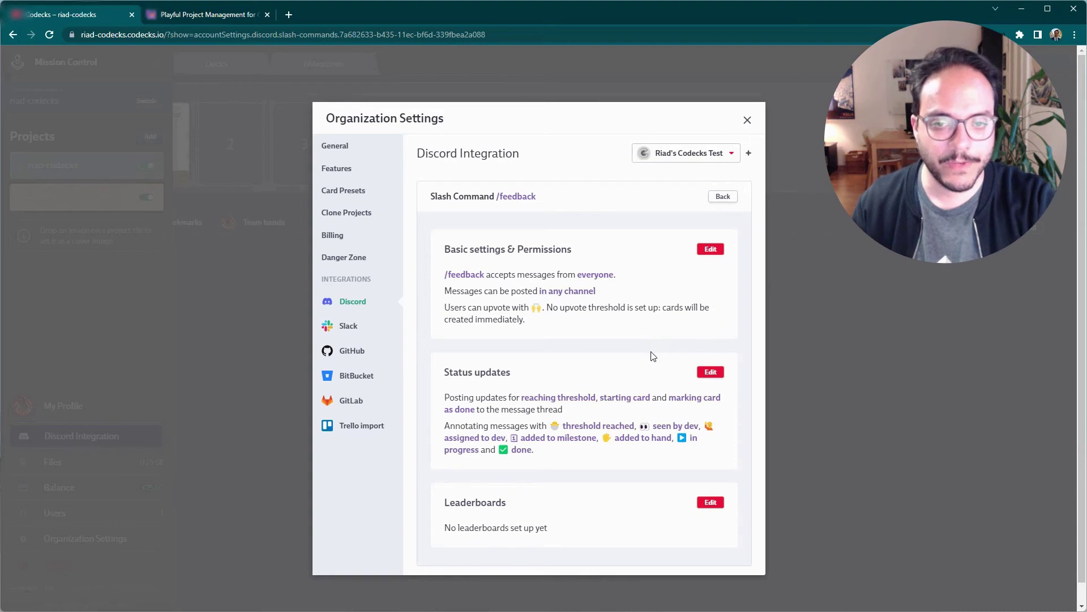
scroll(651, 349, down, 1)
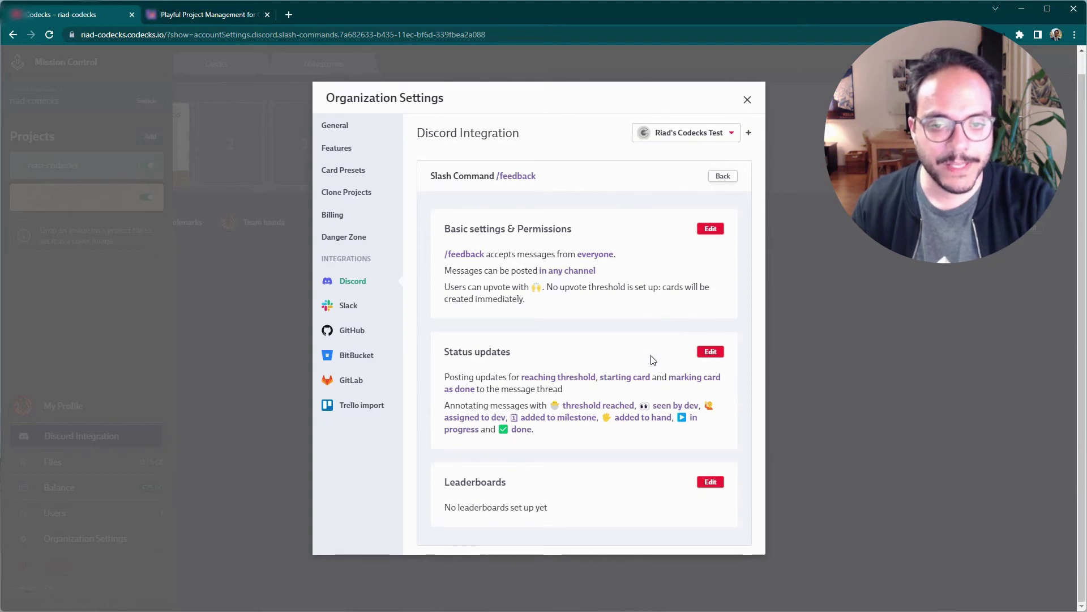
click(710, 351)
scroll(691, 334, down, 2)
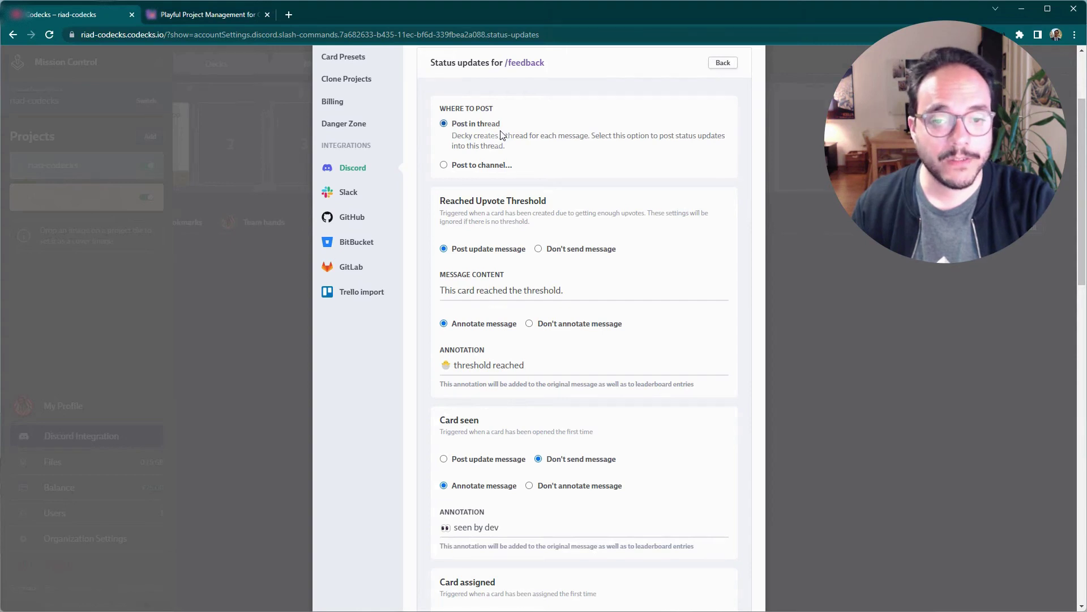
scroll(601, 226, down, 1)
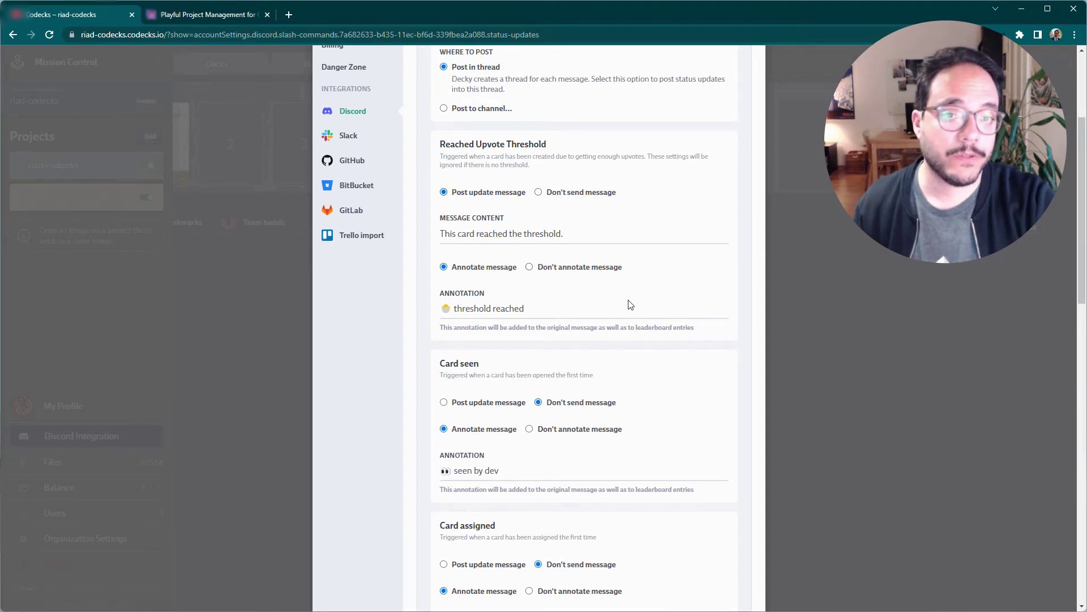
scroll(623, 374, down, 3)
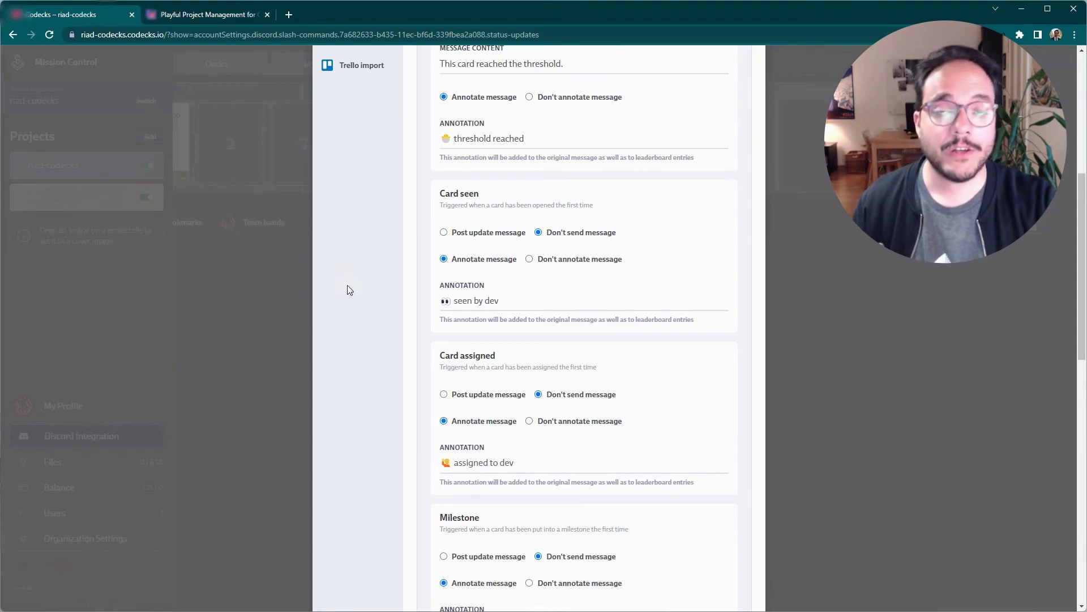
click(273, 272)
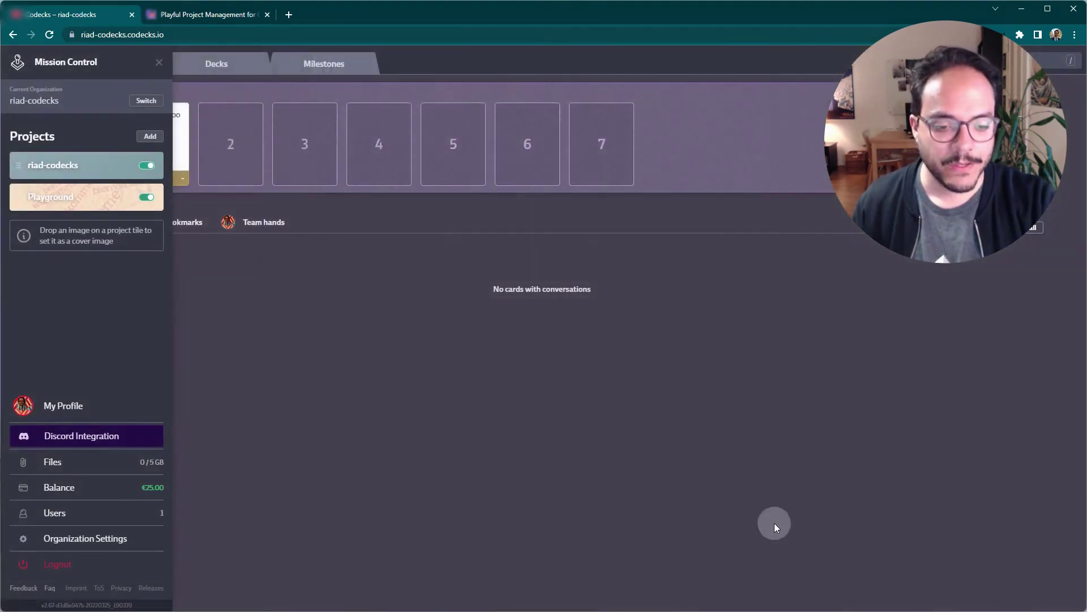
Switch to Discord's Codecks server and scroll #feature-requests up to the hot feature wishes leaderboard
key(alt+Tab)
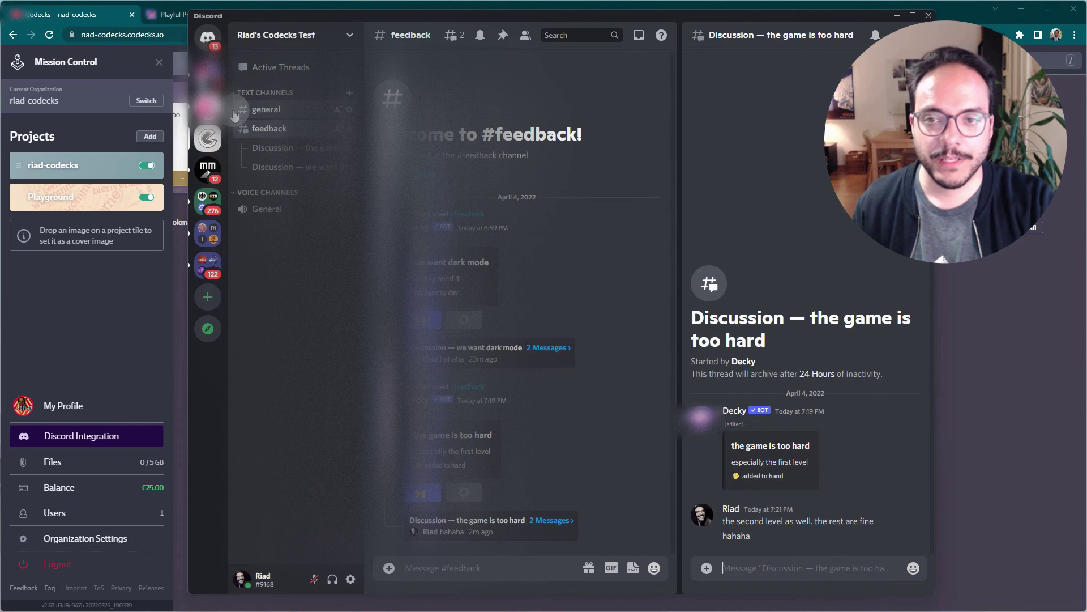
click(208, 138)
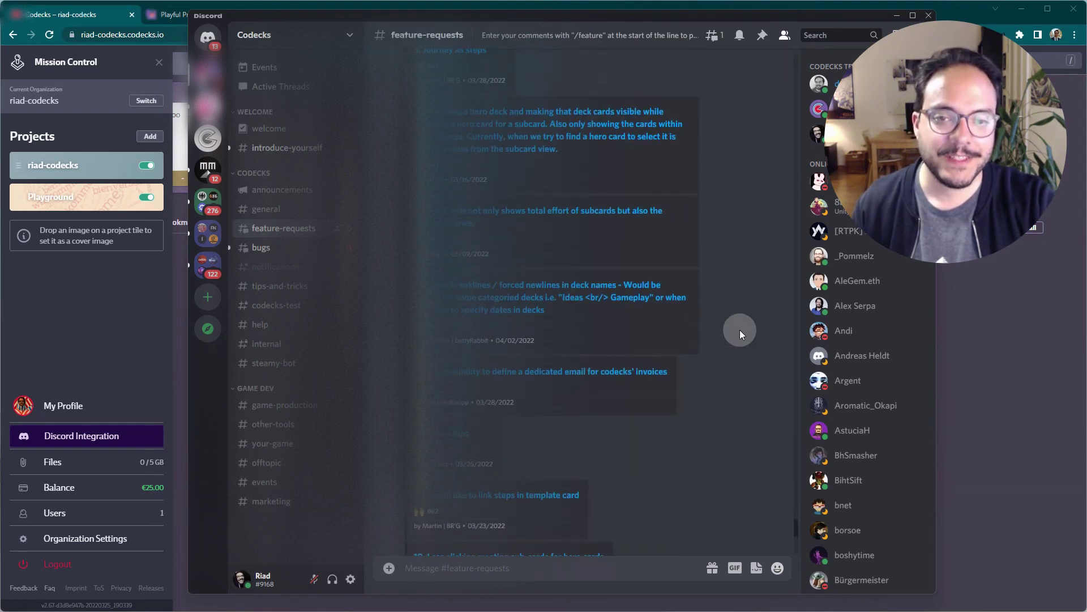
scroll(740, 330, up, 3)
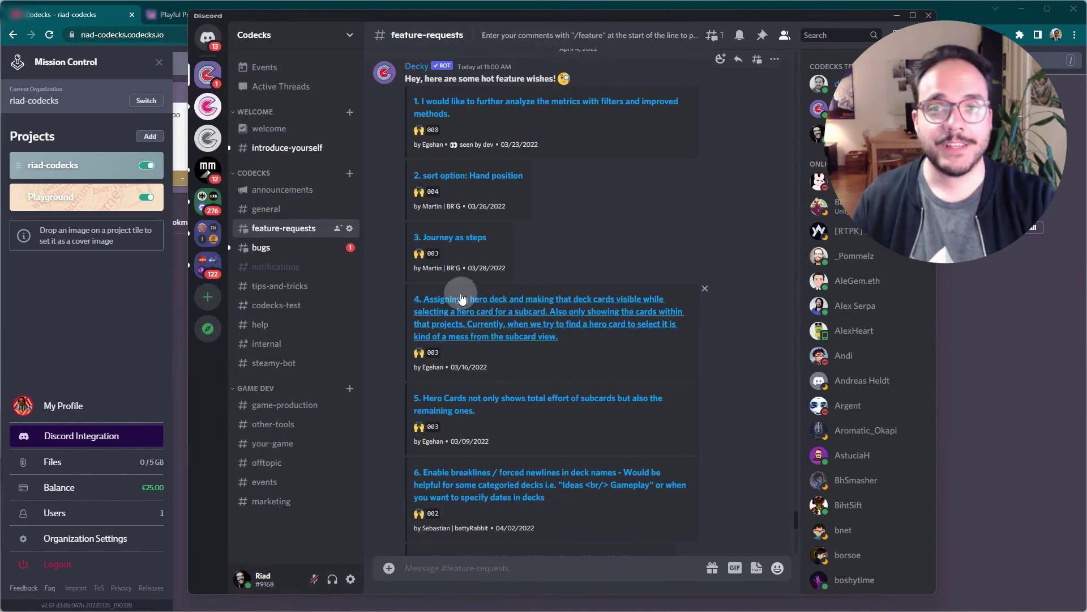
click(180, 88)
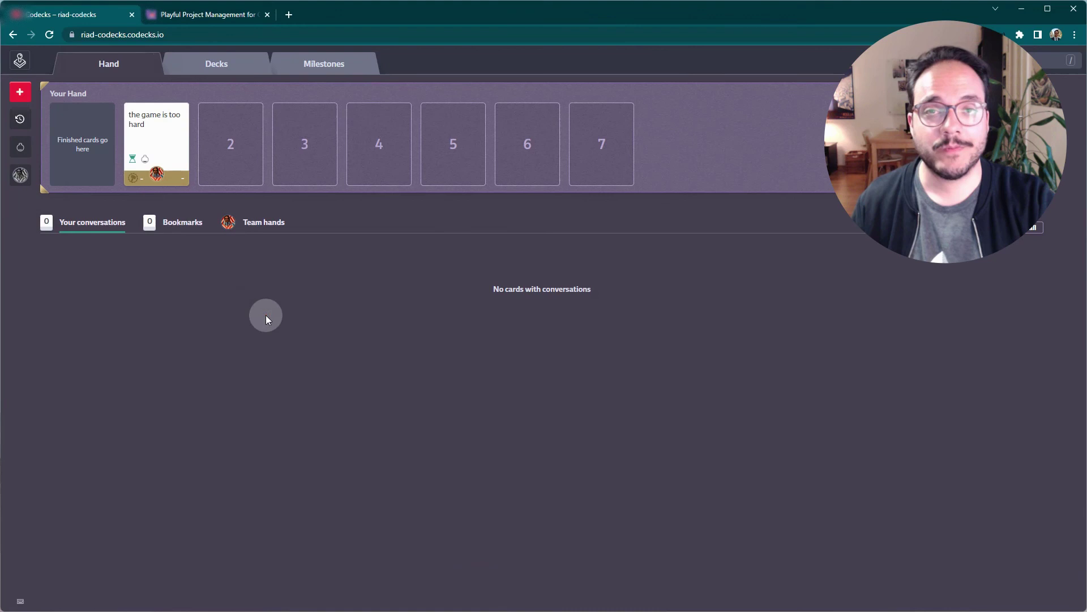